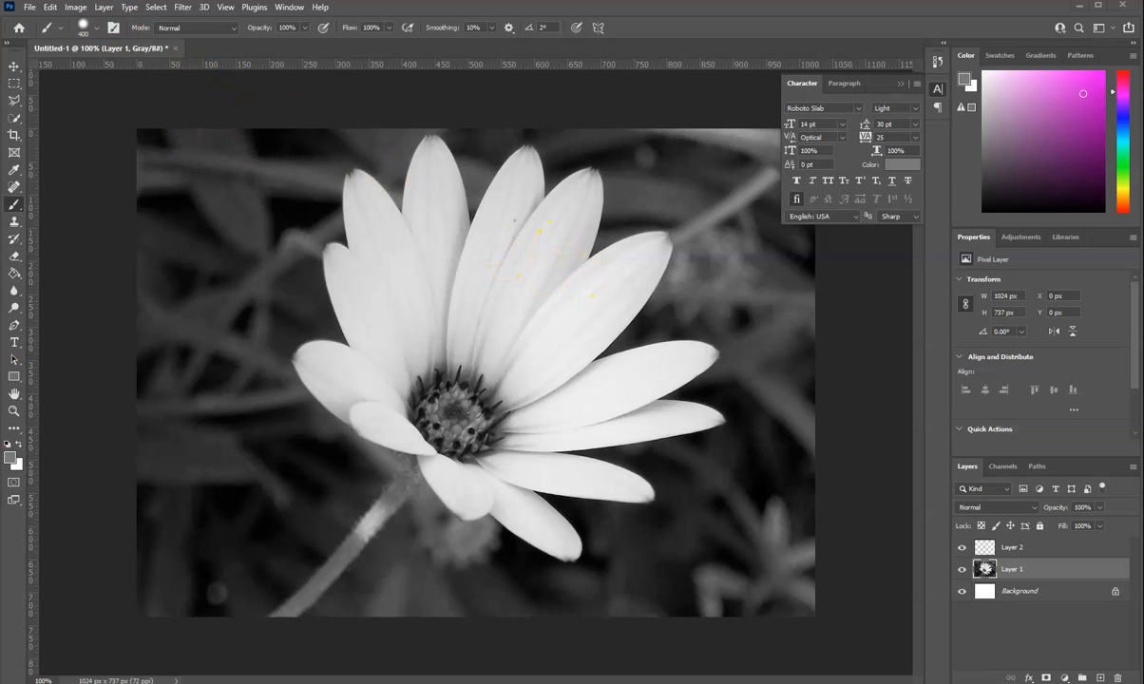
Step: Confirm magenta cf26d5 as the foreground color and convert the grayscale image to RGB Color, flattening its layers
left_click(12, 459)
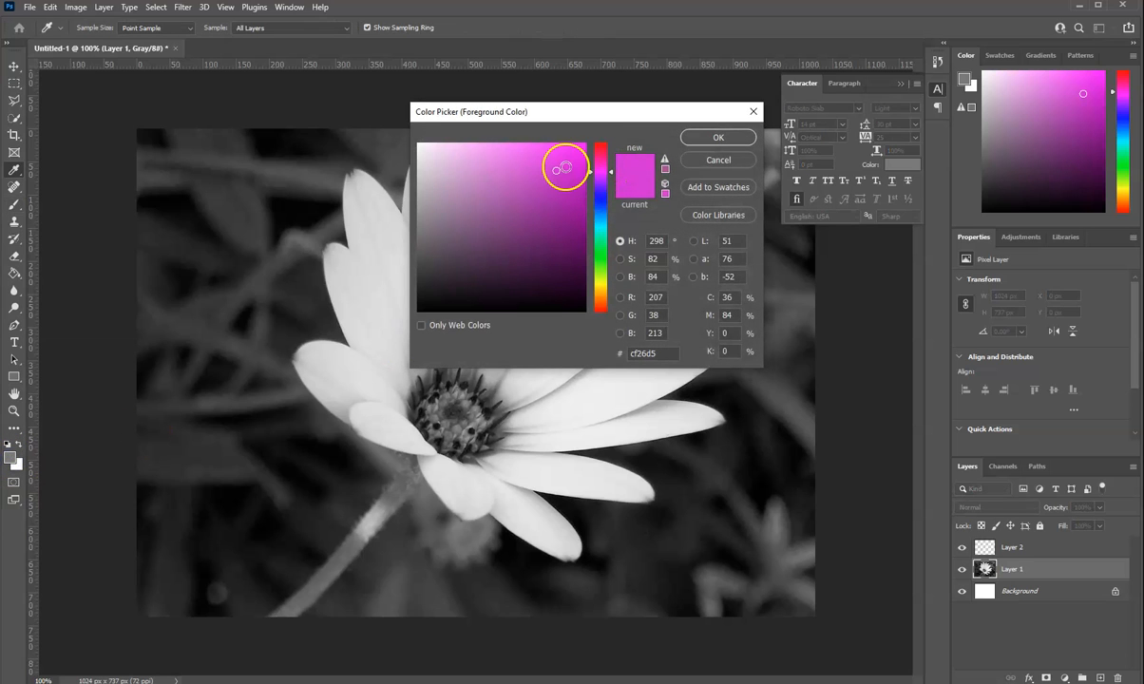
left_click(718, 136)
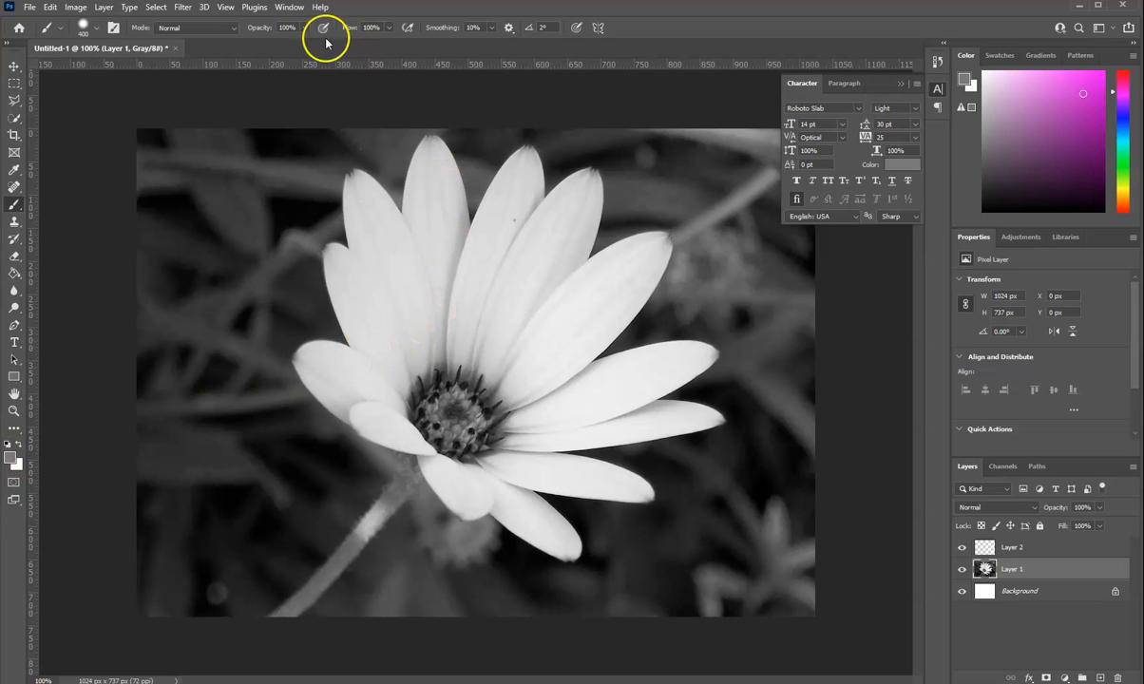
left_click(76, 7)
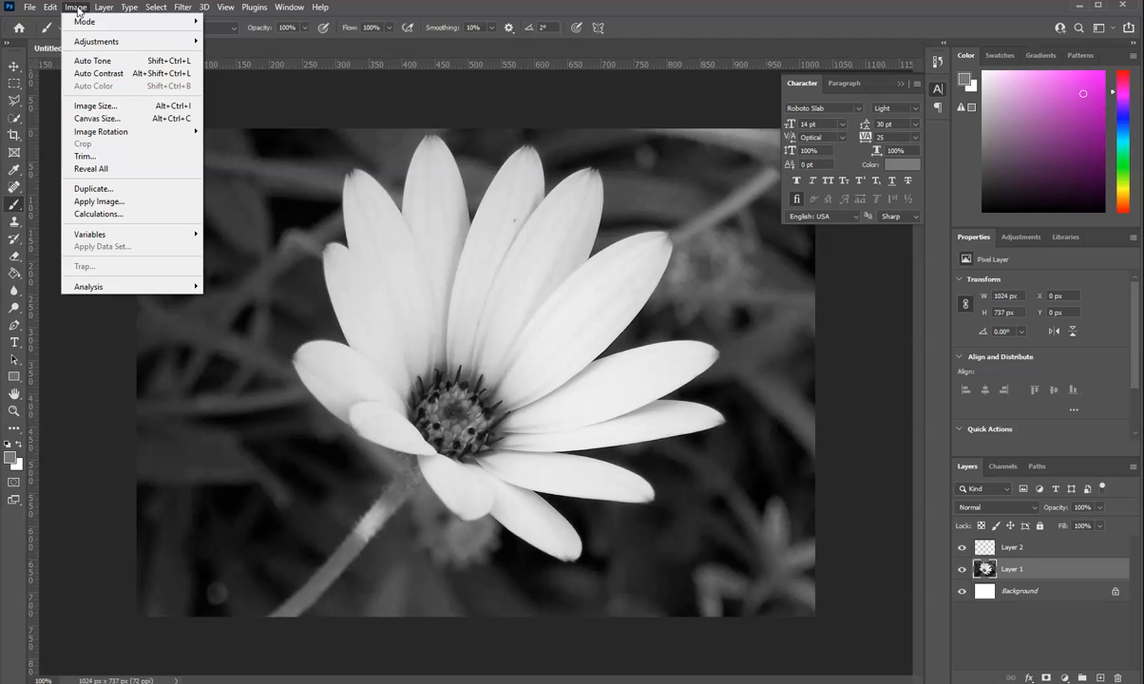
mouse_move(78, 19)
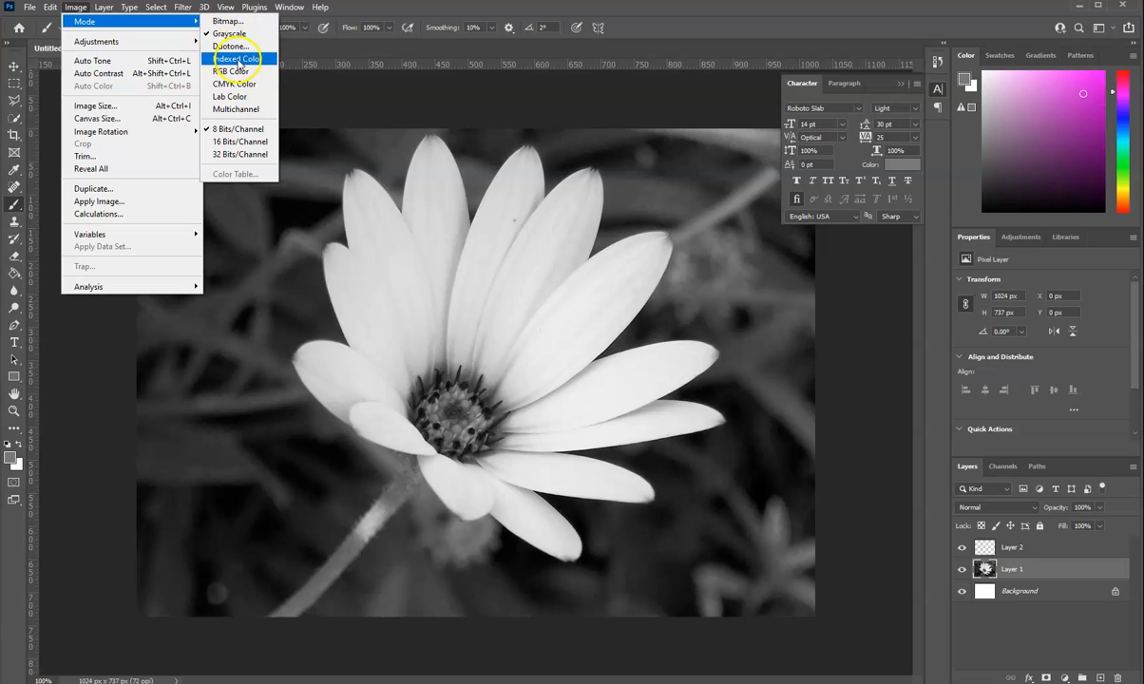
left_click(230, 72)
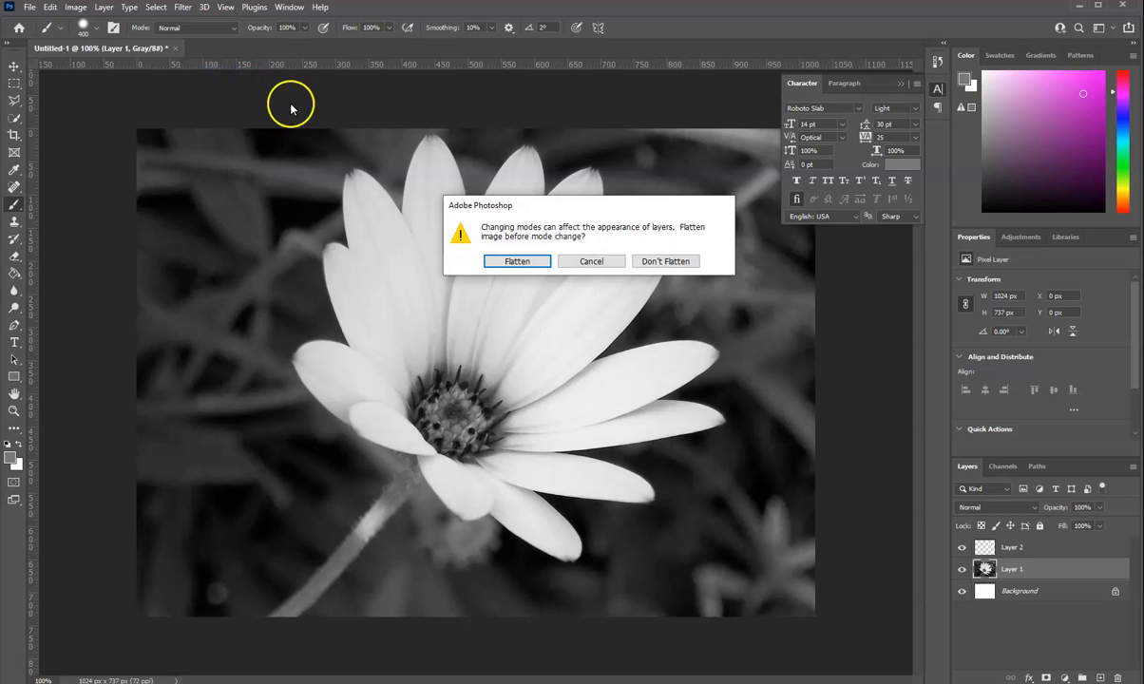
left_click(533, 263)
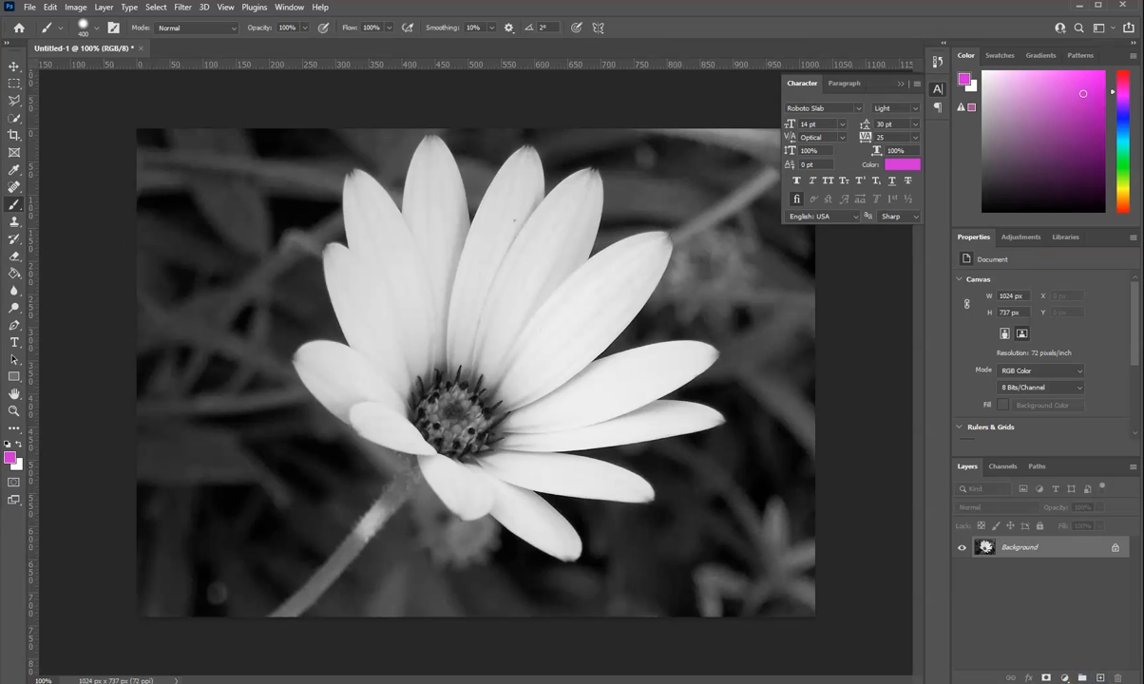
Step: Add an empty layer above the photo and select the whole flower head on the Background with the Quick Selection tool
left_click(1101, 677)
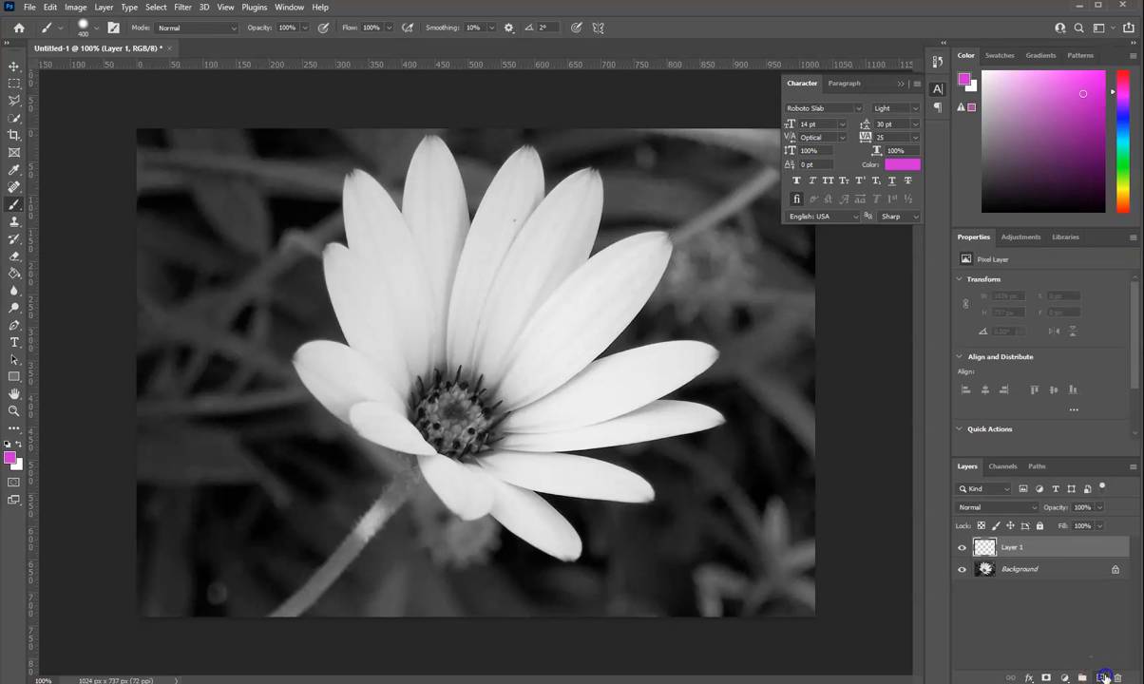
left_click(1063, 551)
left_click(1045, 571)
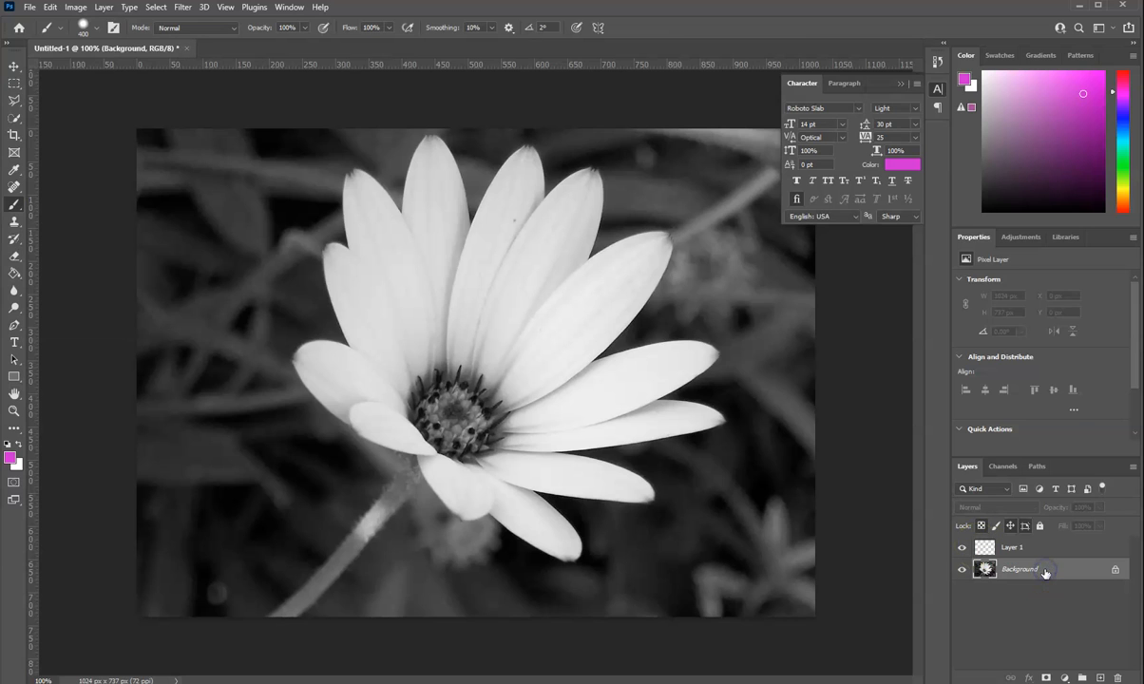
left_click(14, 118)
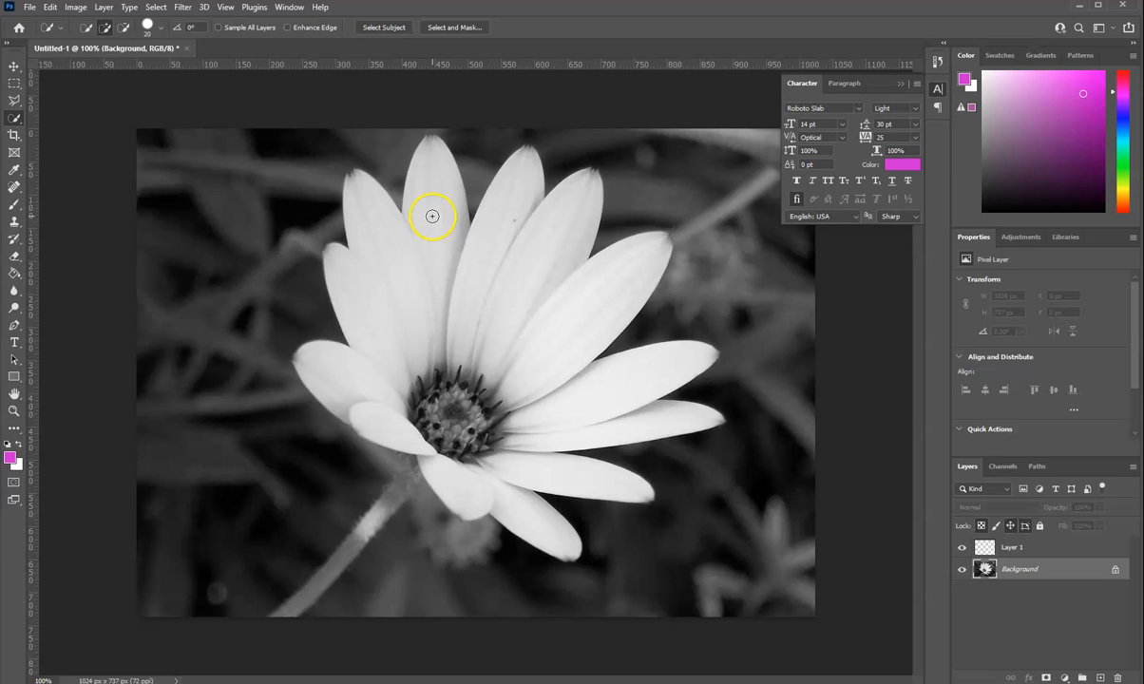
right_click(15, 120)
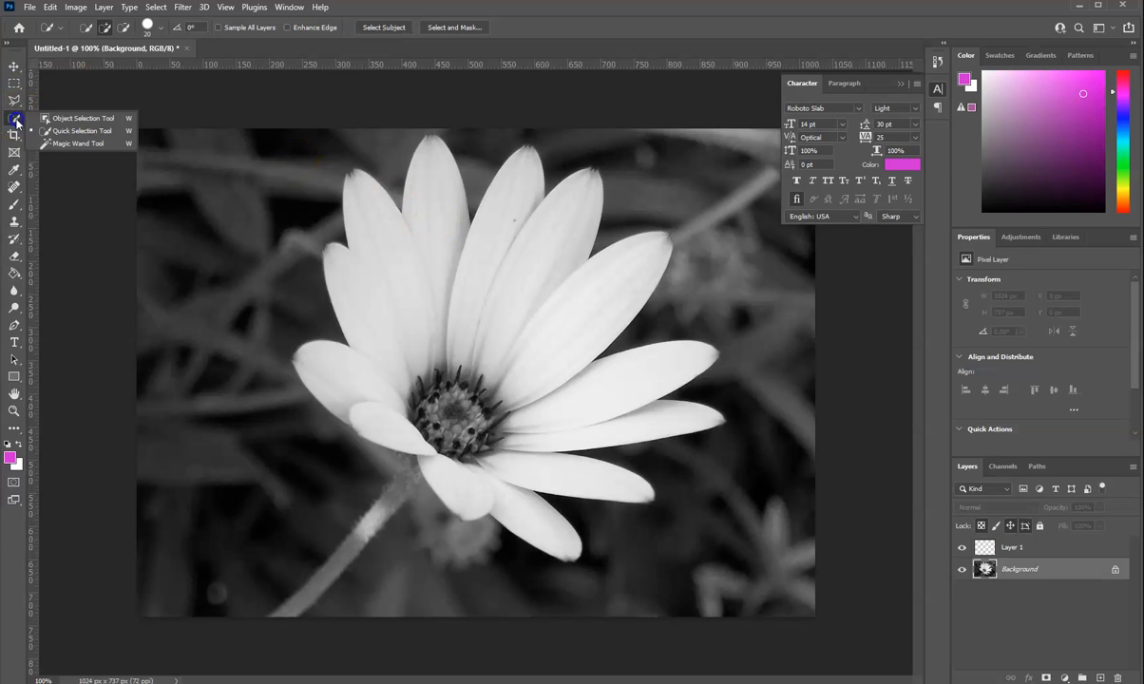
left_click(63, 134)
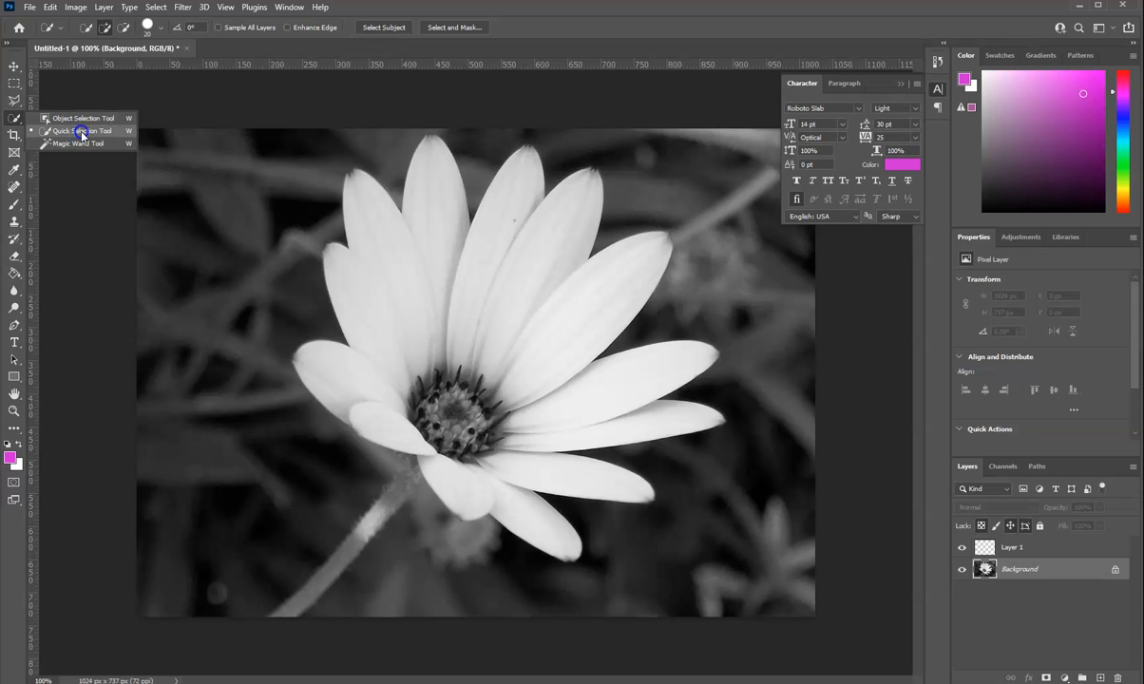
left_click(80, 129)
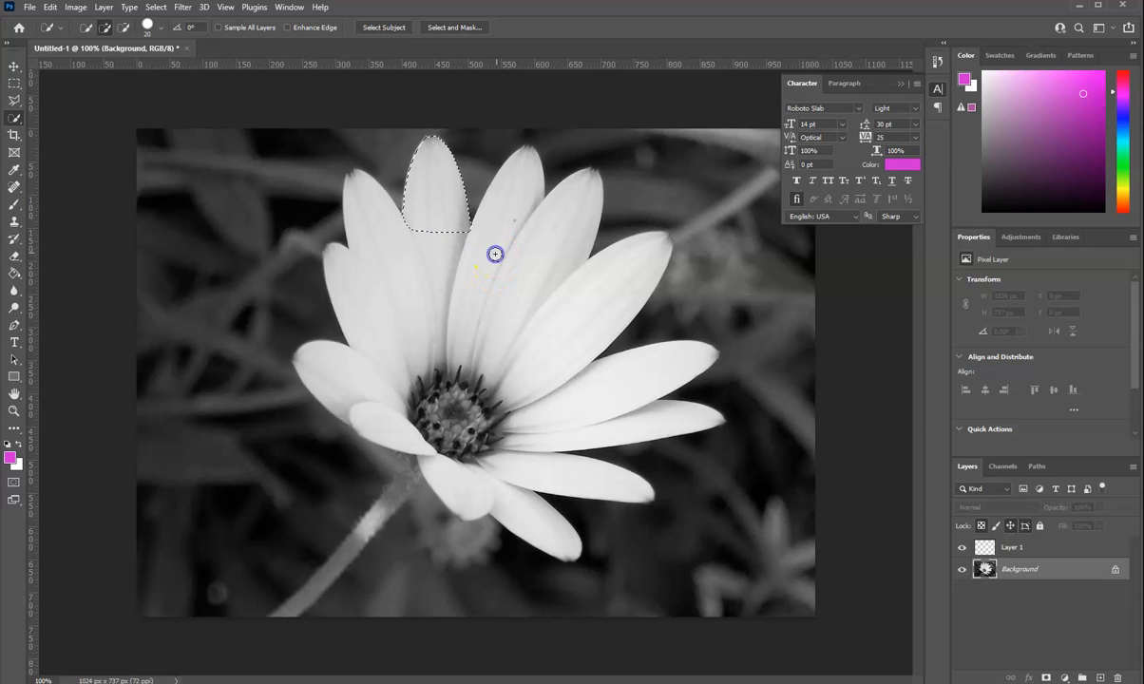
left_click(544, 250)
left_click(631, 386)
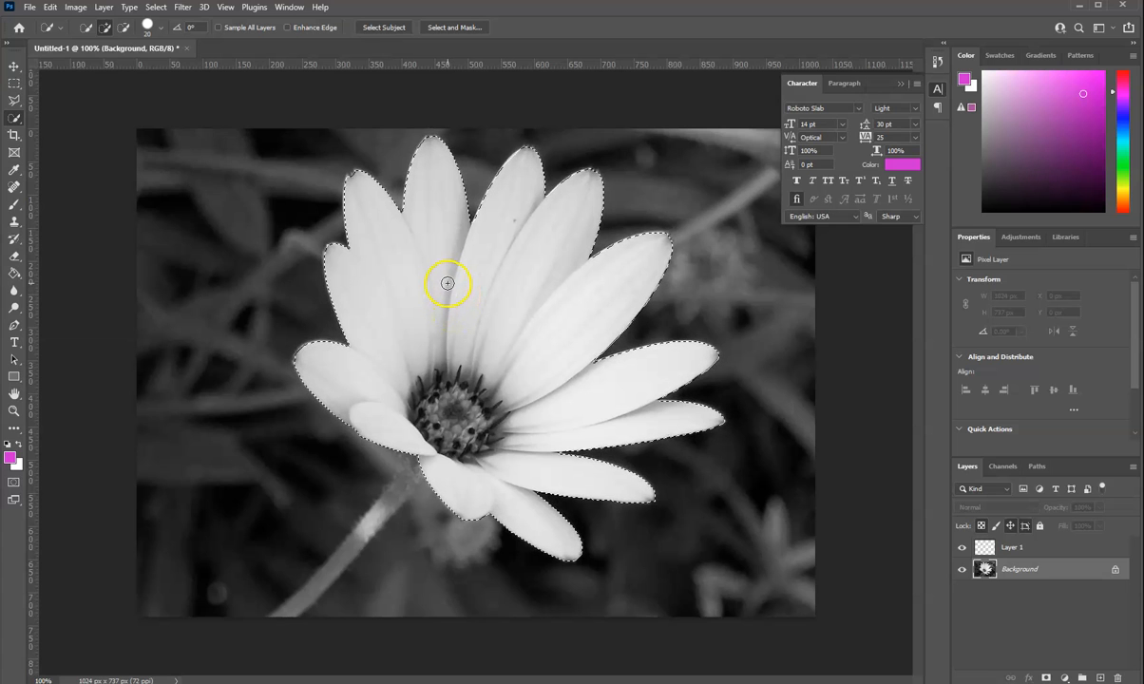
Step: Paint the selected flower head solid magenta on Layer 1 with the 400-pixel Brush, and clear the selection
left_click(1054, 549)
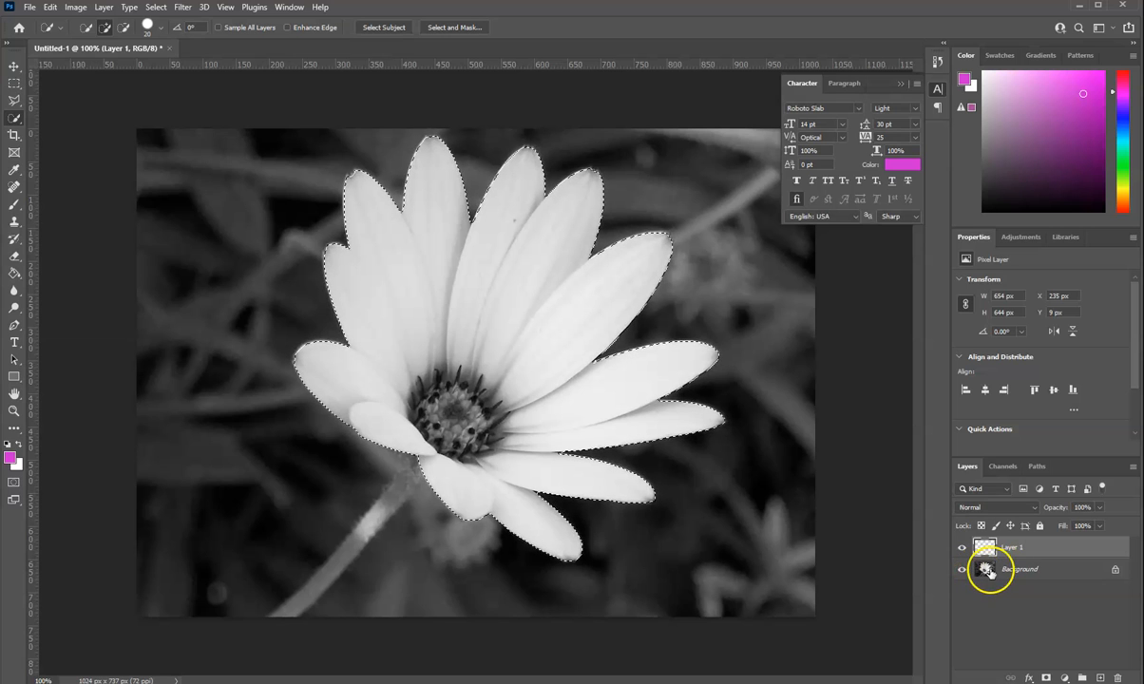
left_click(16, 204)
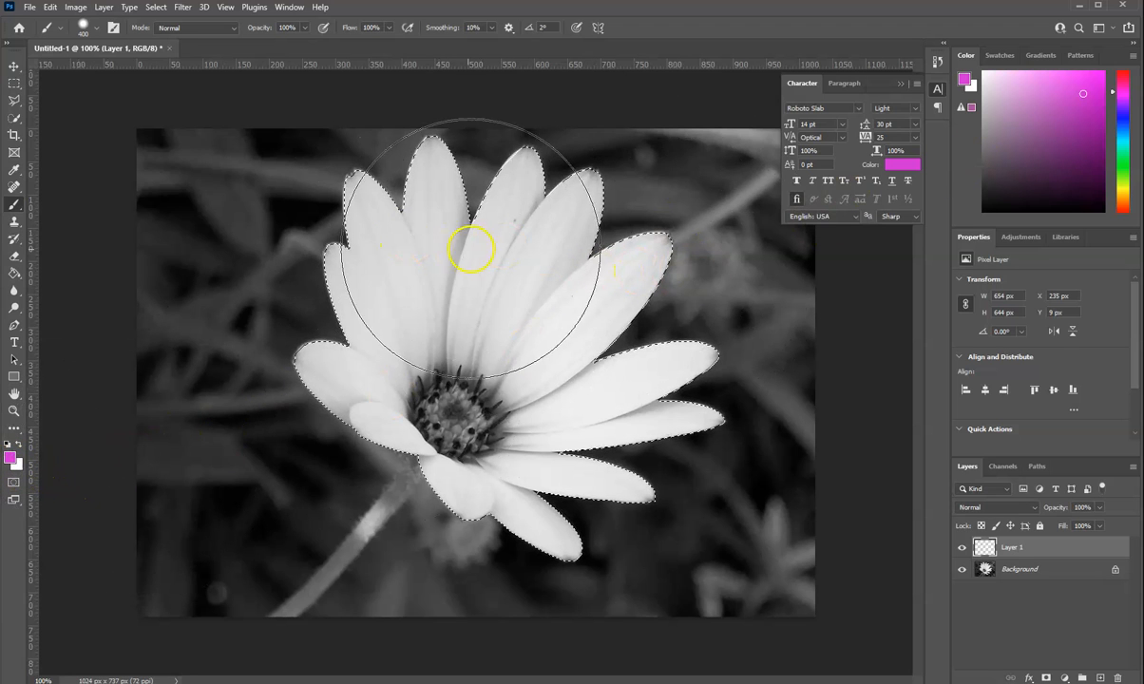
mouse_move(527, 403)
left_mouse_down()
mouse_move(699, 329)
mouse_move(550, 423)
left_mouse_up()
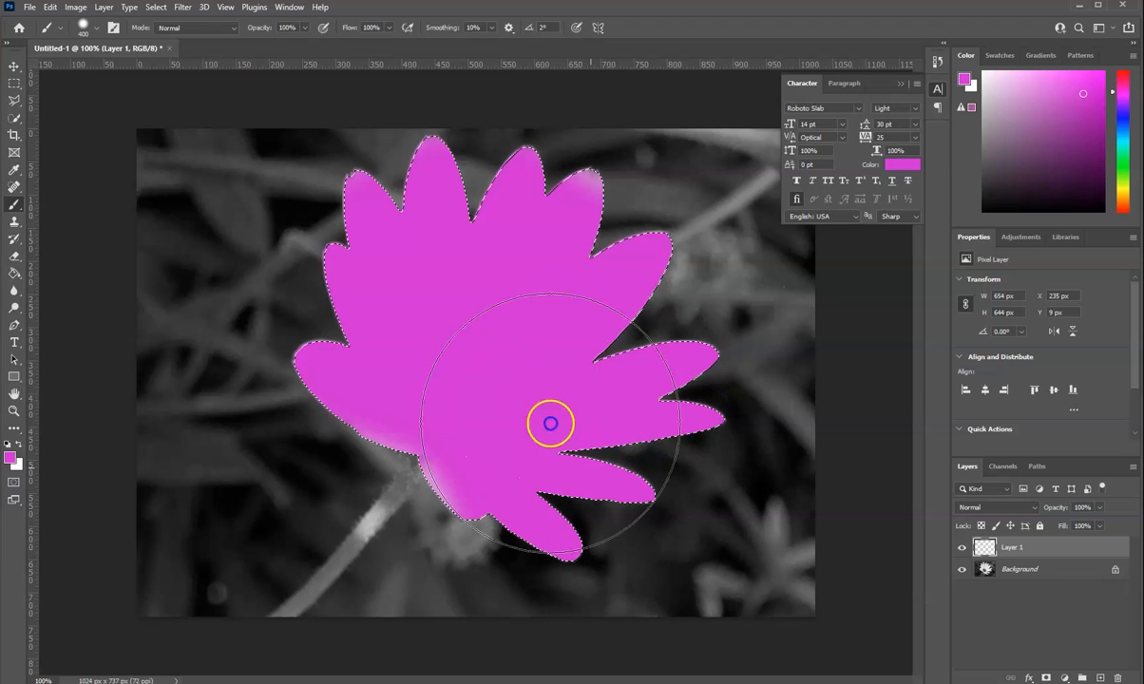
mouse_move(528, 272)
left_mouse_down()
mouse_move(383, 293)
mouse_move(565, 401)
mouse_move(699, 415)
left_mouse_up()
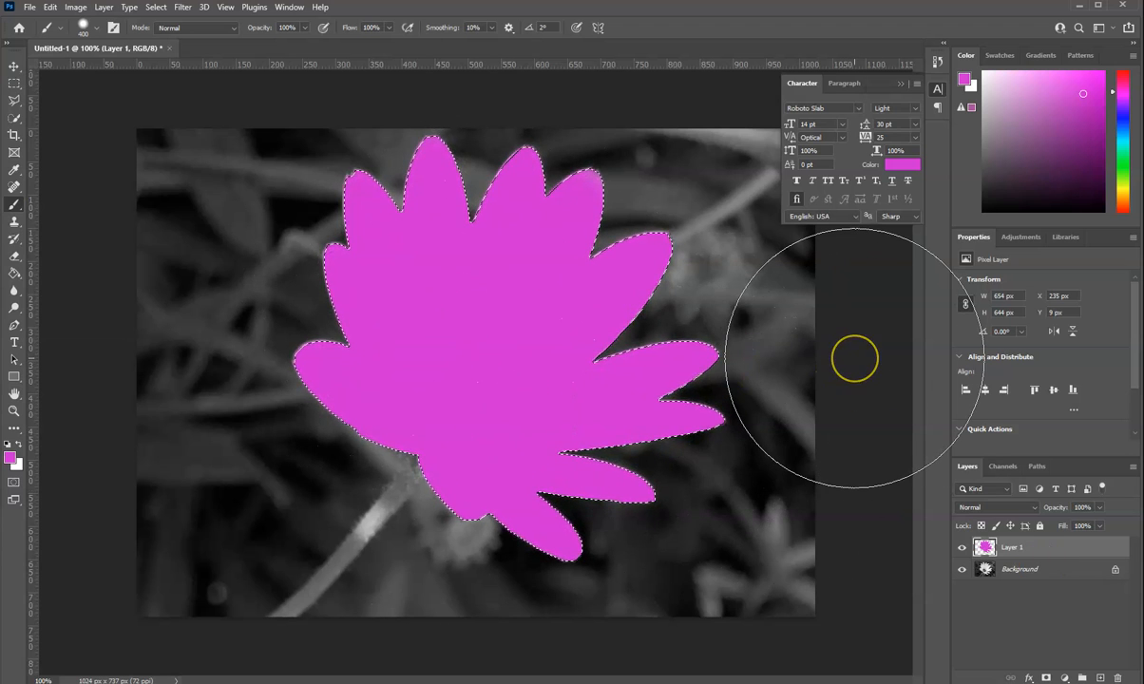
key("ctrl+d")
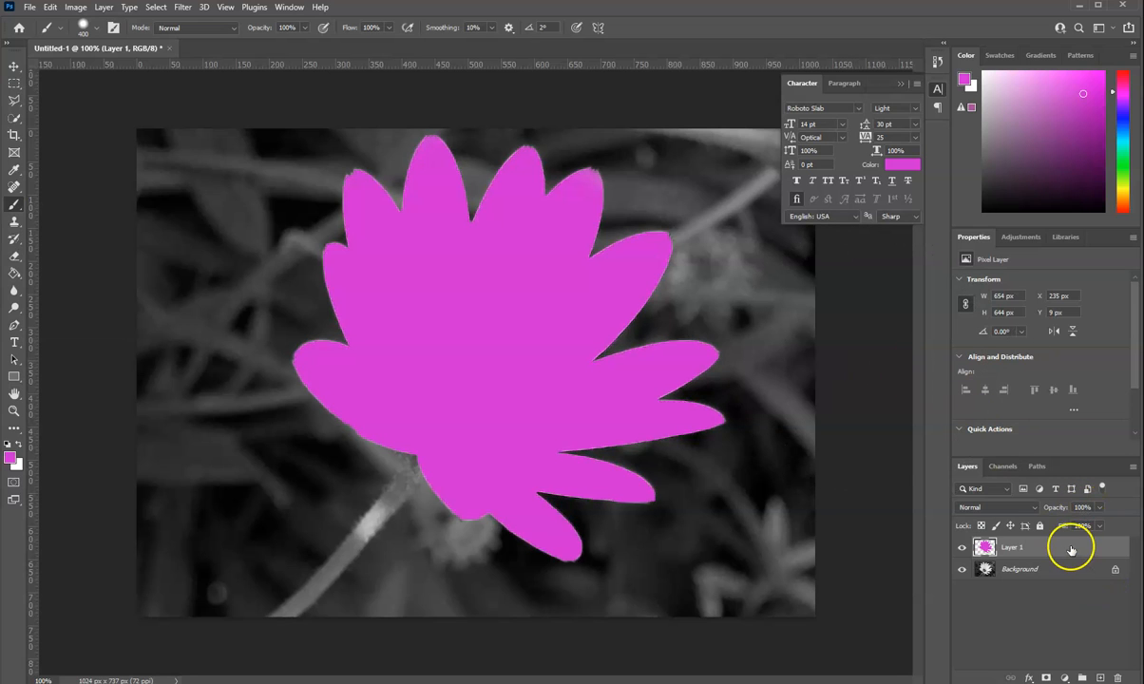
Step: Try the Screen blend mode and an opacity of about 39% on the magenta layer, restoring Normal and 100%
left_click(14, 66)
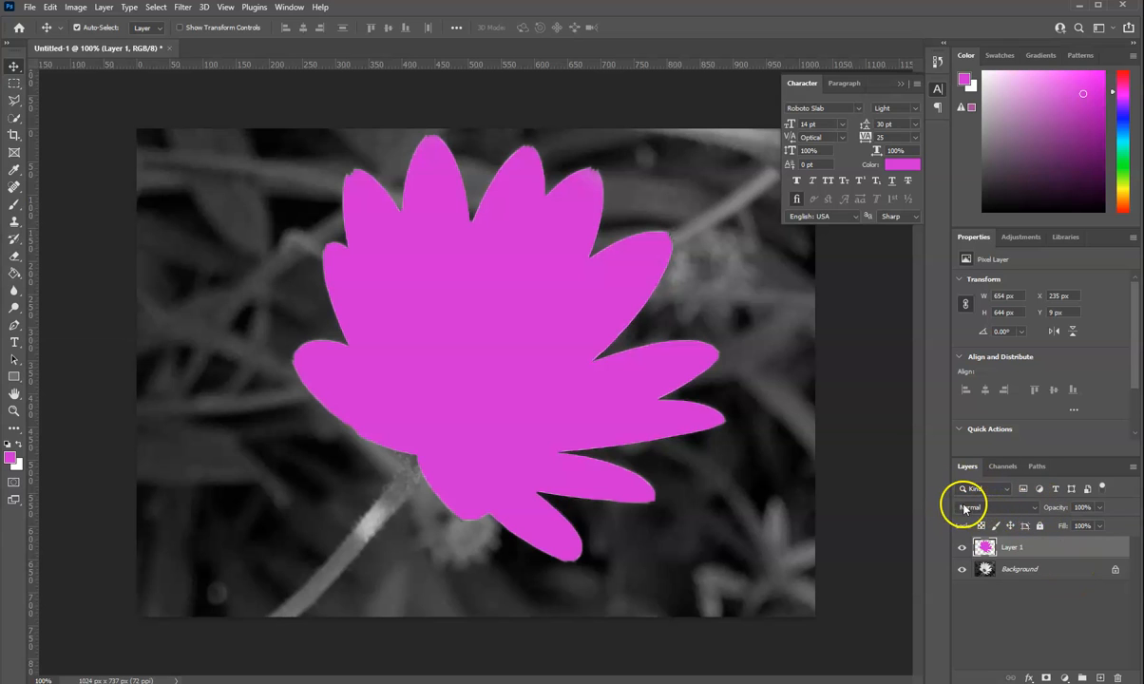
left_click(1033, 511)
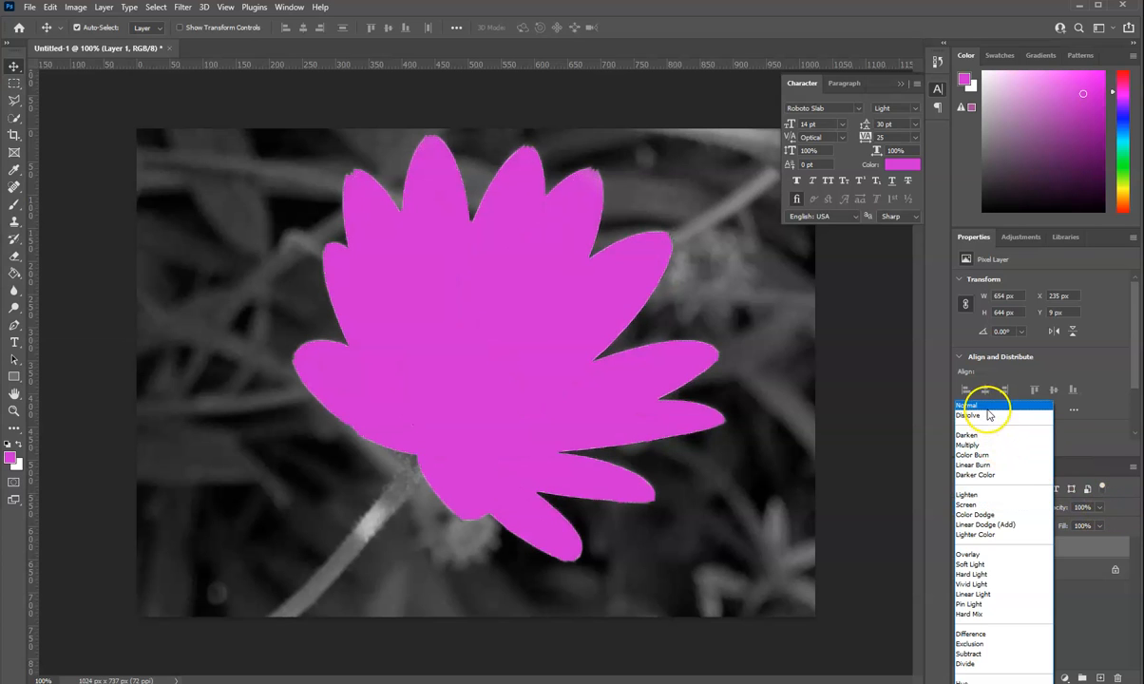
left_click(986, 405)
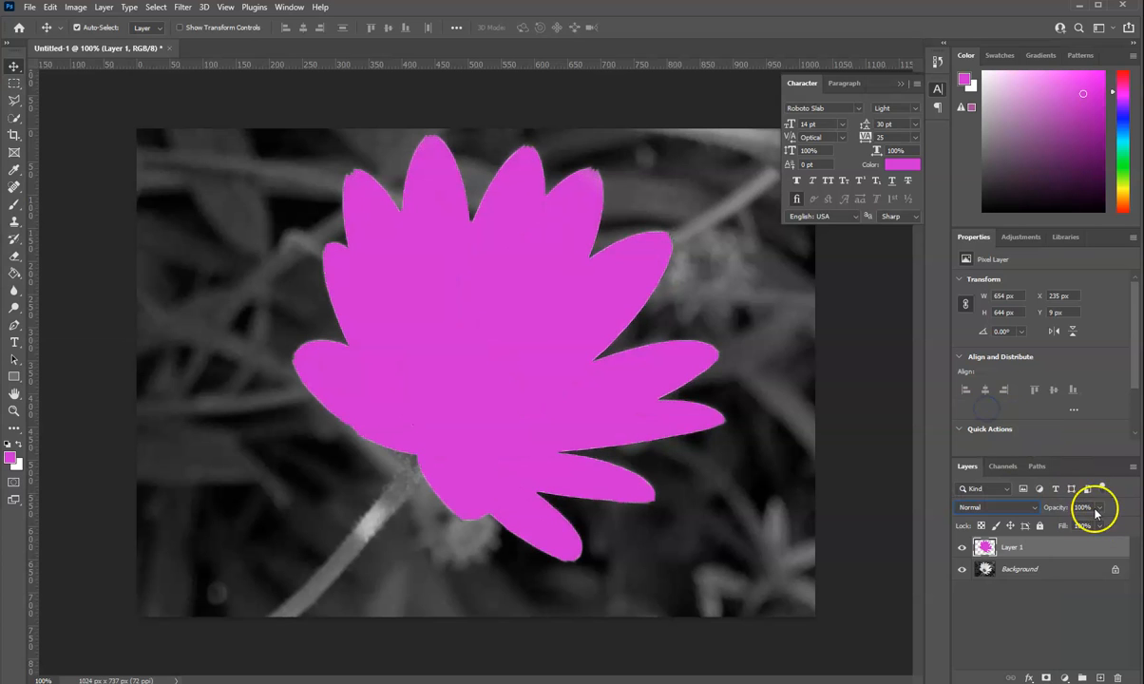
left_click(1102, 509)
left_click_drag(1103, 526, 1064, 530)
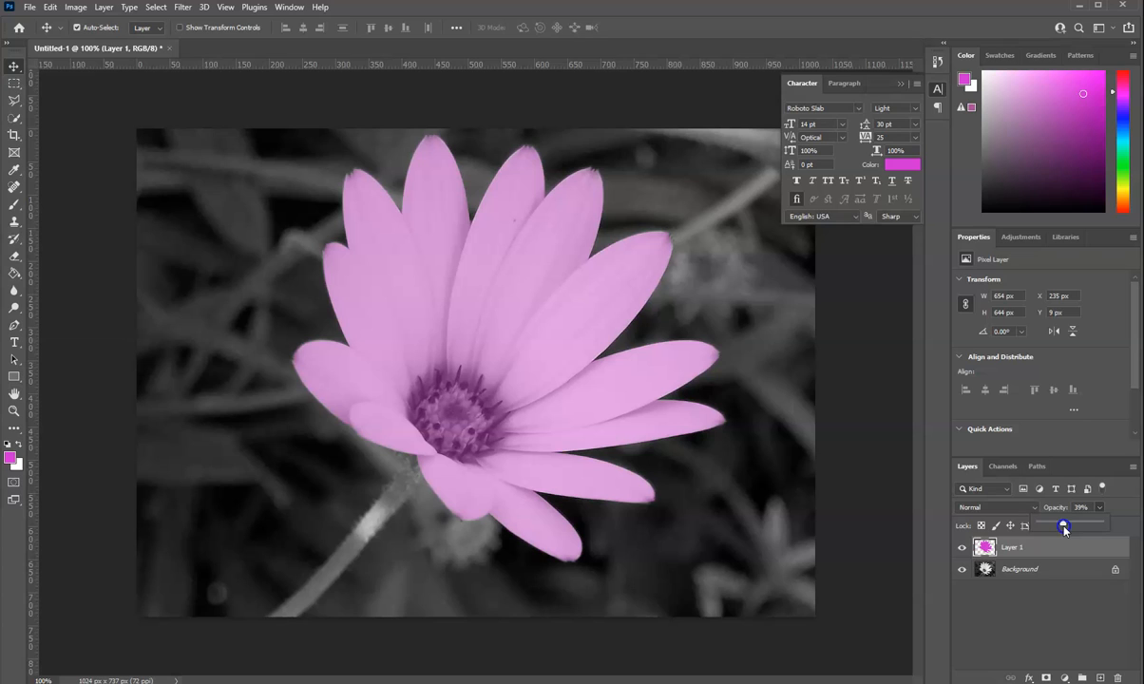
left_click_drag(1064, 527, 1121, 526)
Step: Set the blend mode of the magenta flower layer to Color
left_click(1035, 510)
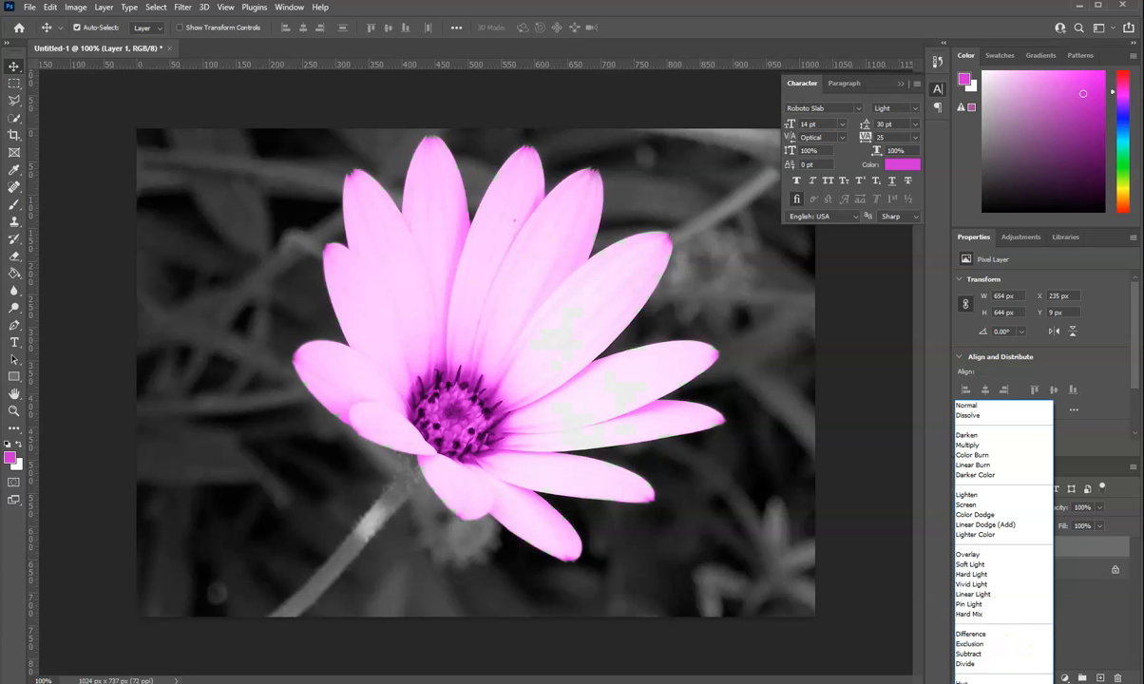
left_click(973, 683)
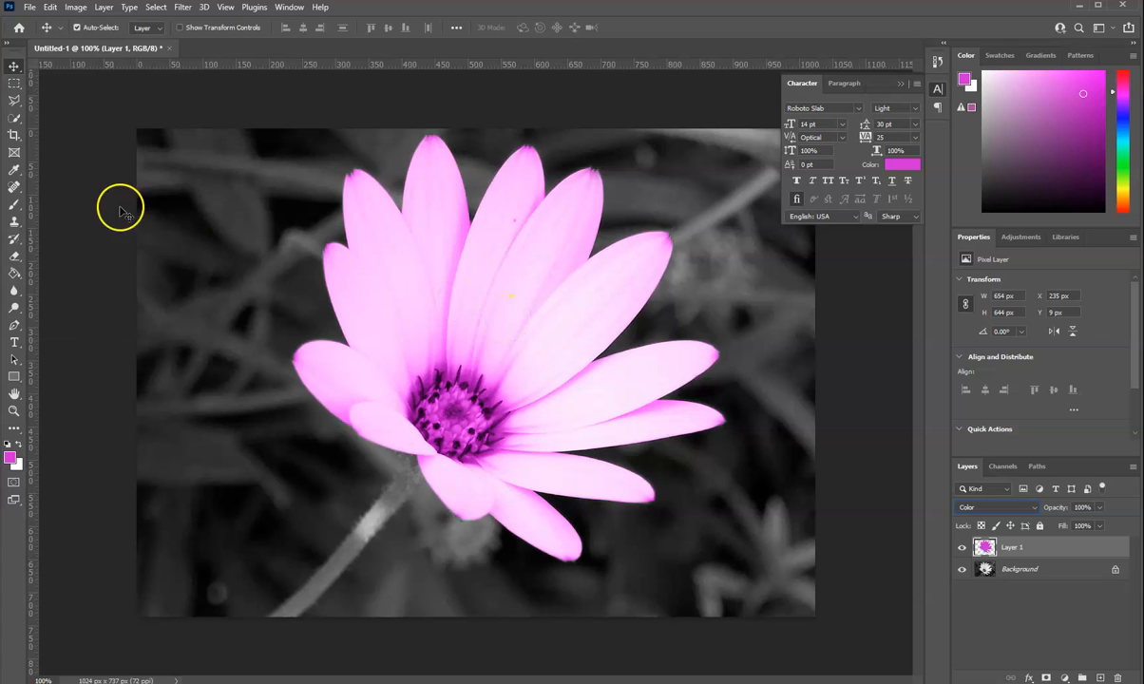
Step: Add another empty layer on top and select the flower's stem on the Background with the Quick Selection tool
left_click(14, 208)
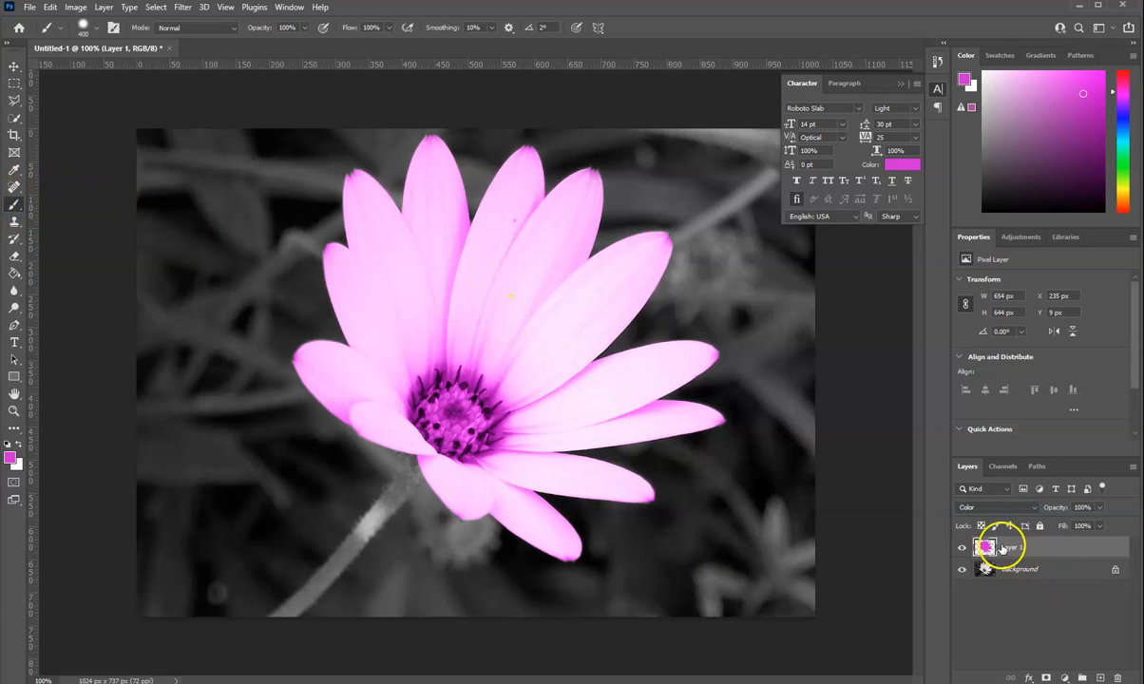
left_click(1100, 677)
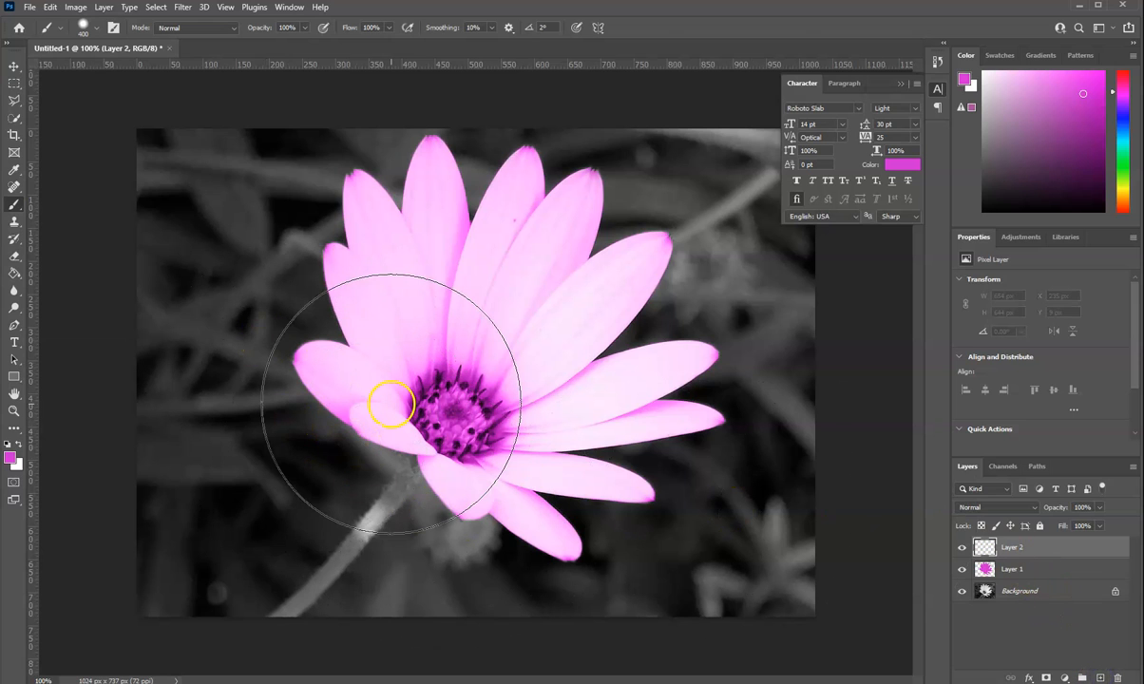
left_click(15, 118)
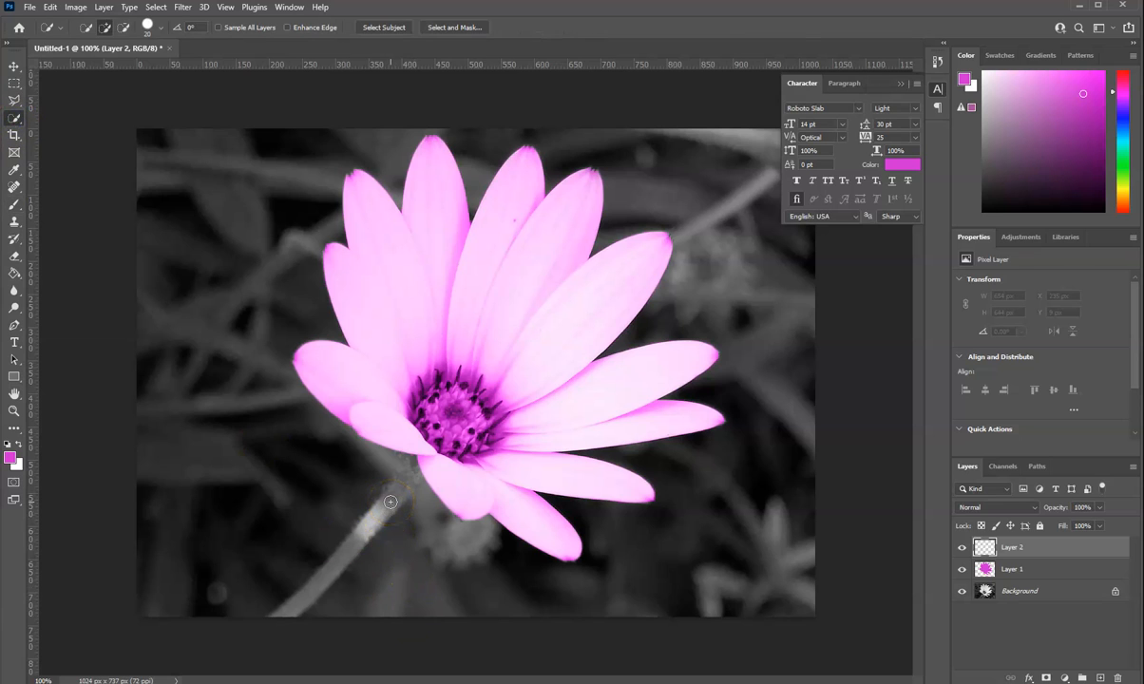
left_click(984, 593)
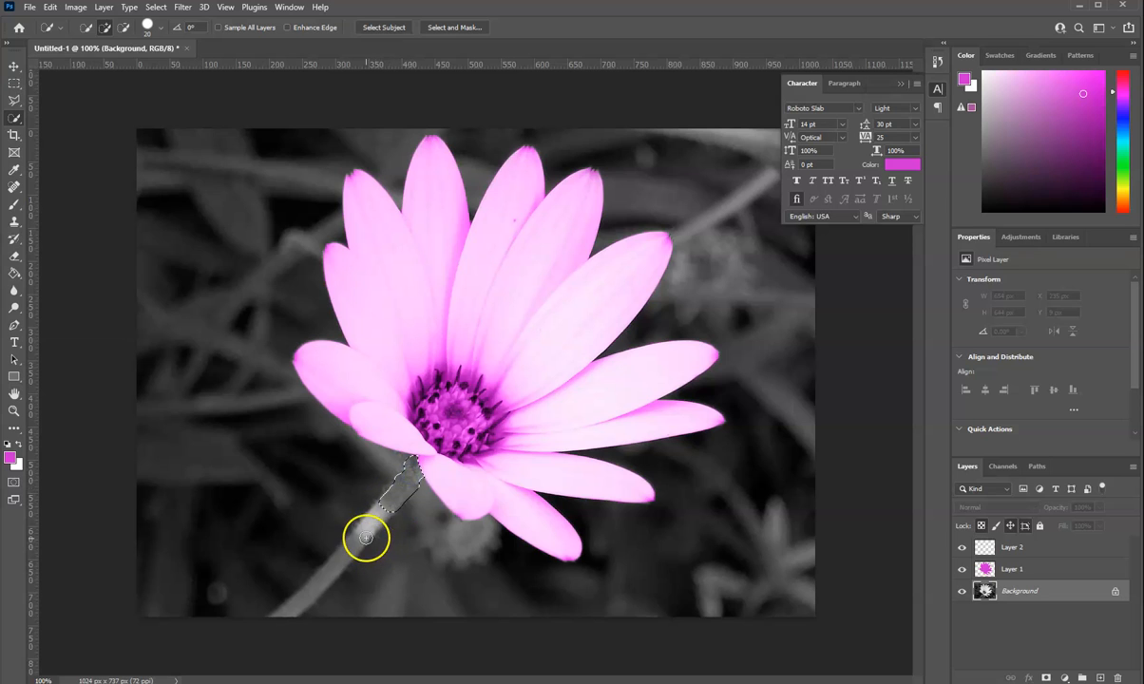
left_click_drag(348, 553, 287, 611)
left_click(324, 576)
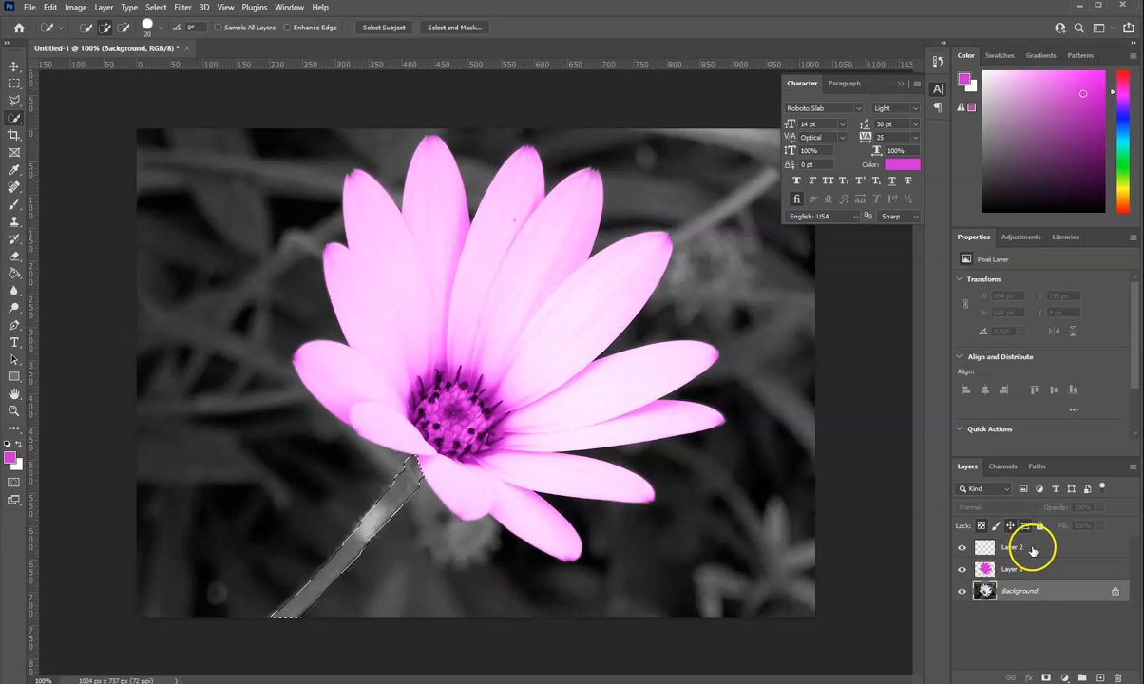
Step: Paint the selected stem on Layer 2 with the Brush in a dark green foreground color, and clear the selection
left_click(1024, 548)
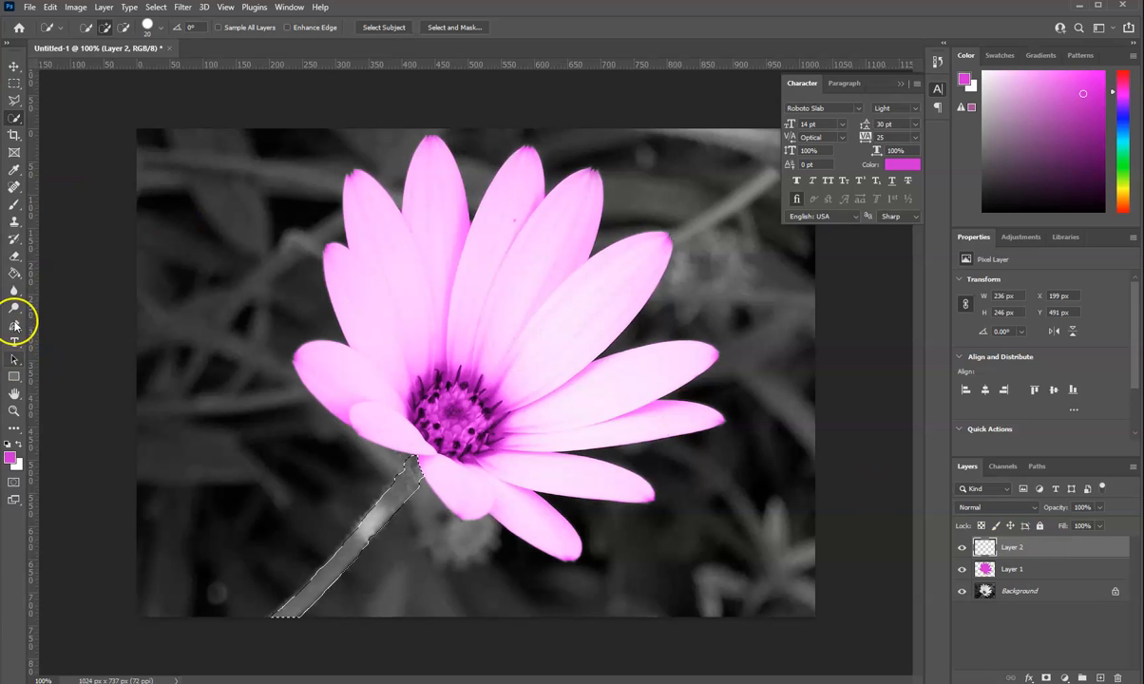
left_click(14, 205)
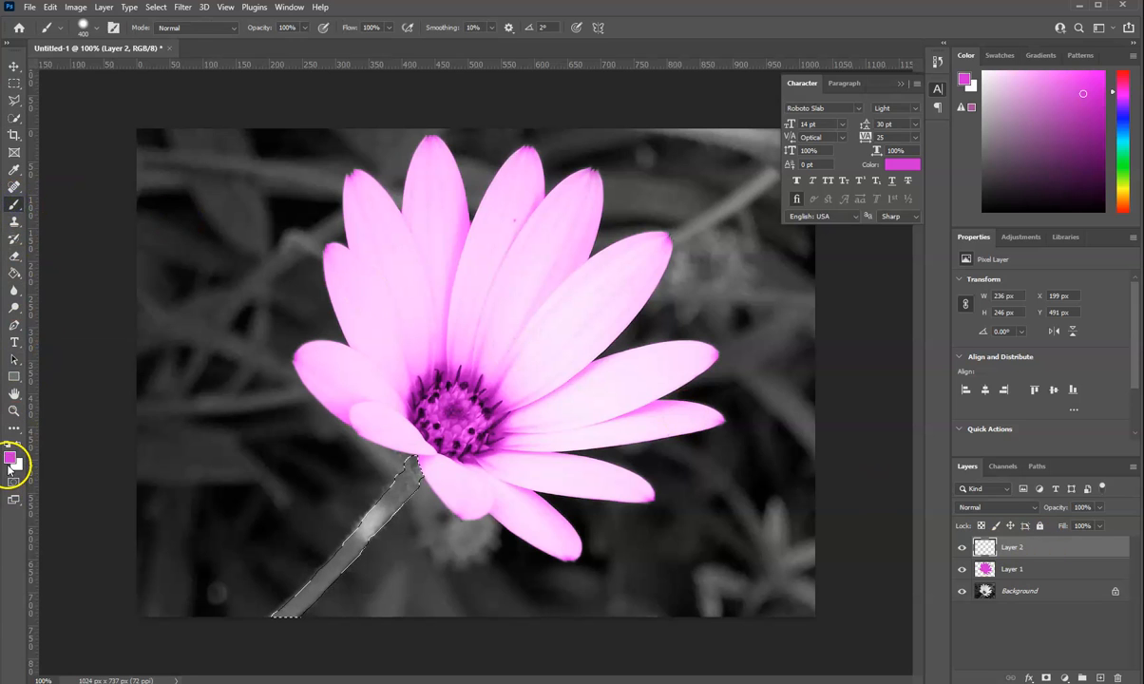
left_click(11, 457)
left_click_drag(598, 225, 599, 258)
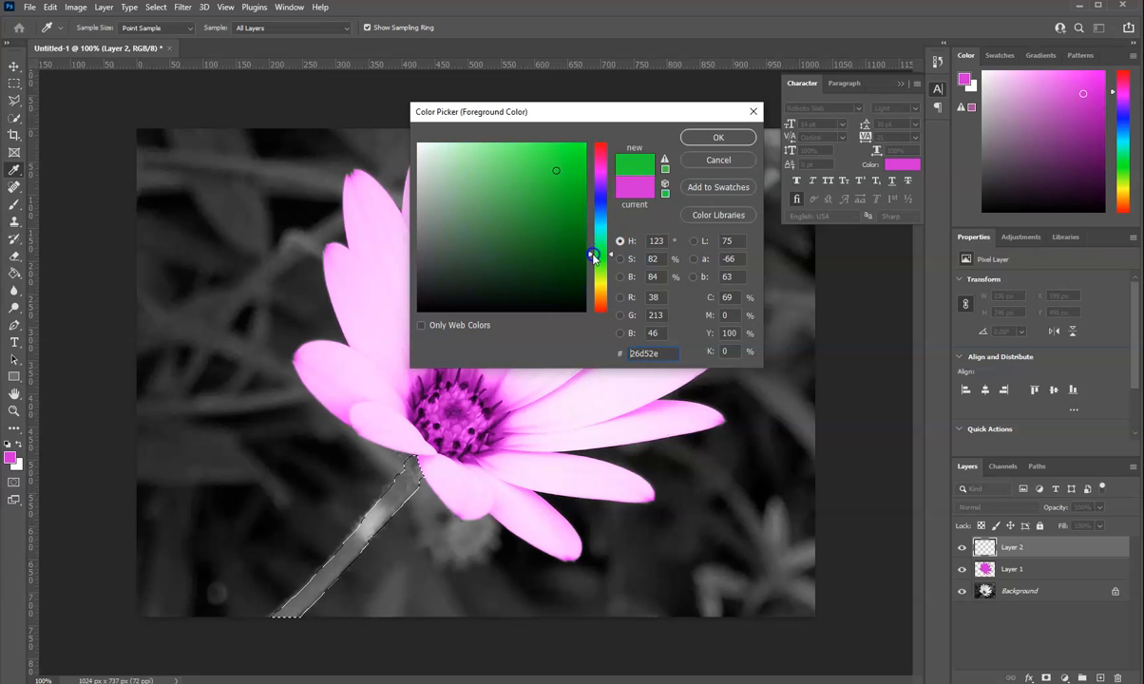
mouse_move(520, 197)
left_mouse_down()
mouse_move(577, 235)
mouse_move(559, 228)
mouse_move(567, 215)
left_mouse_up()
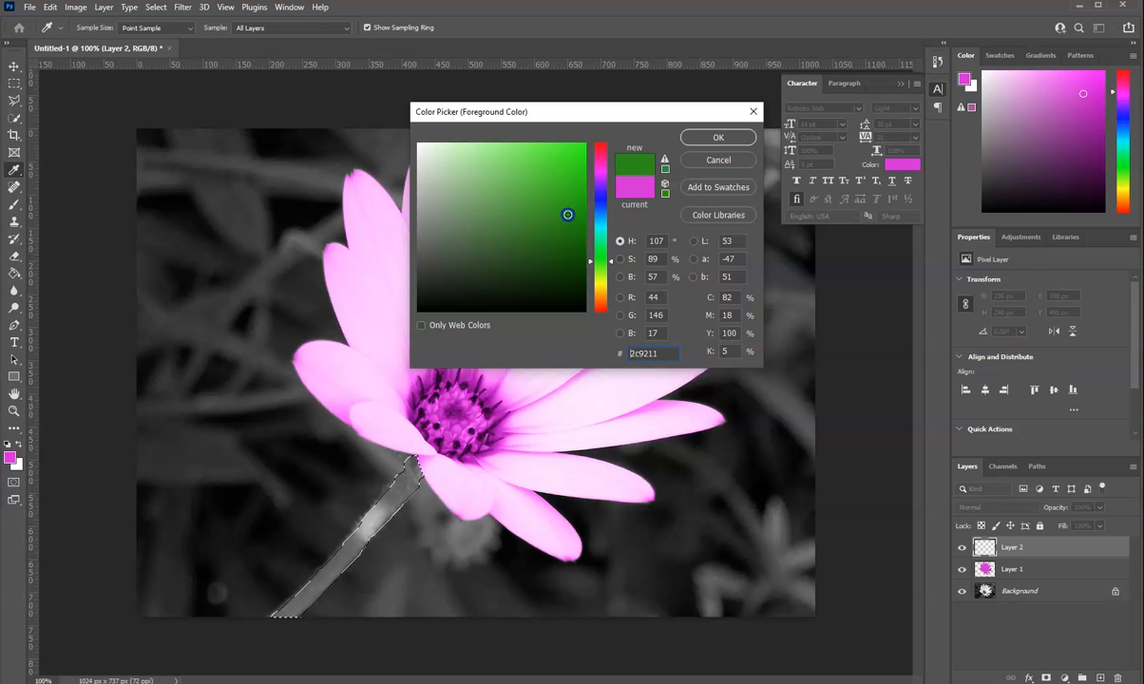
left_click(689, 135)
key("b")
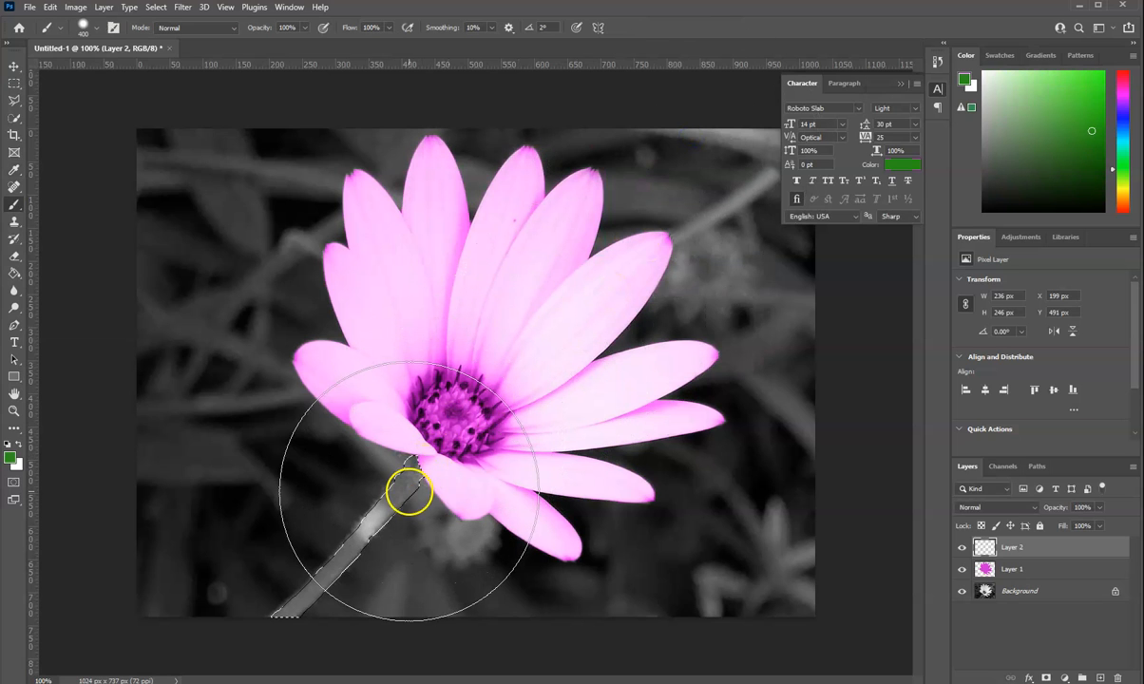
left_click_drag(408, 488, 339, 556)
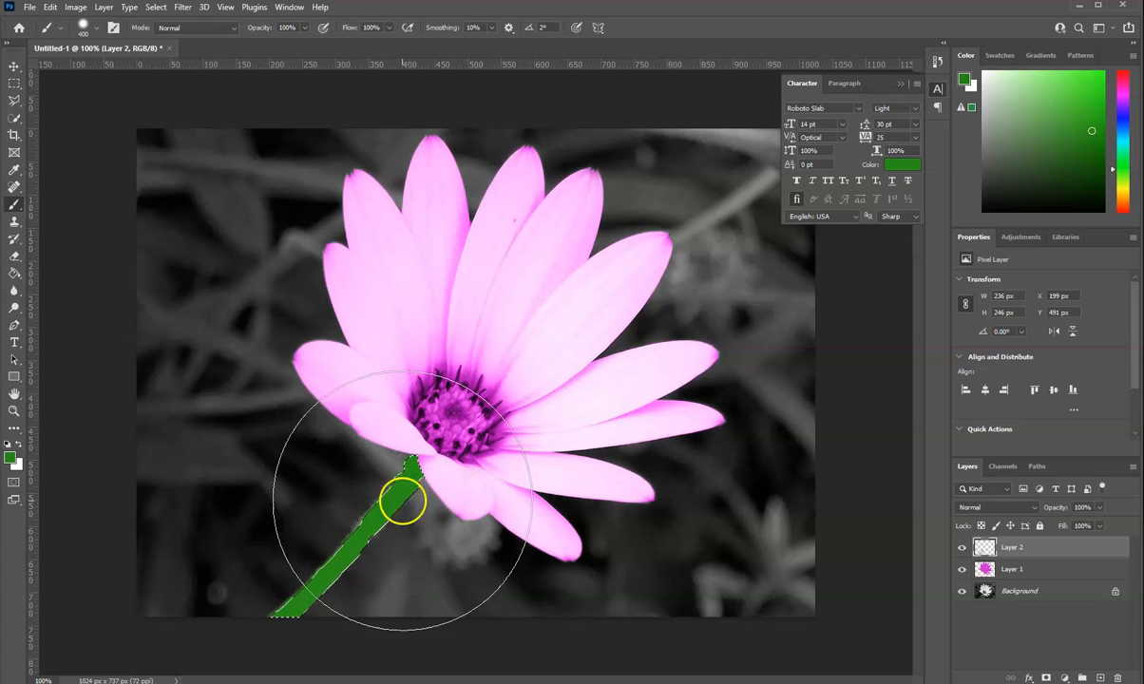
key("ctrl+d")
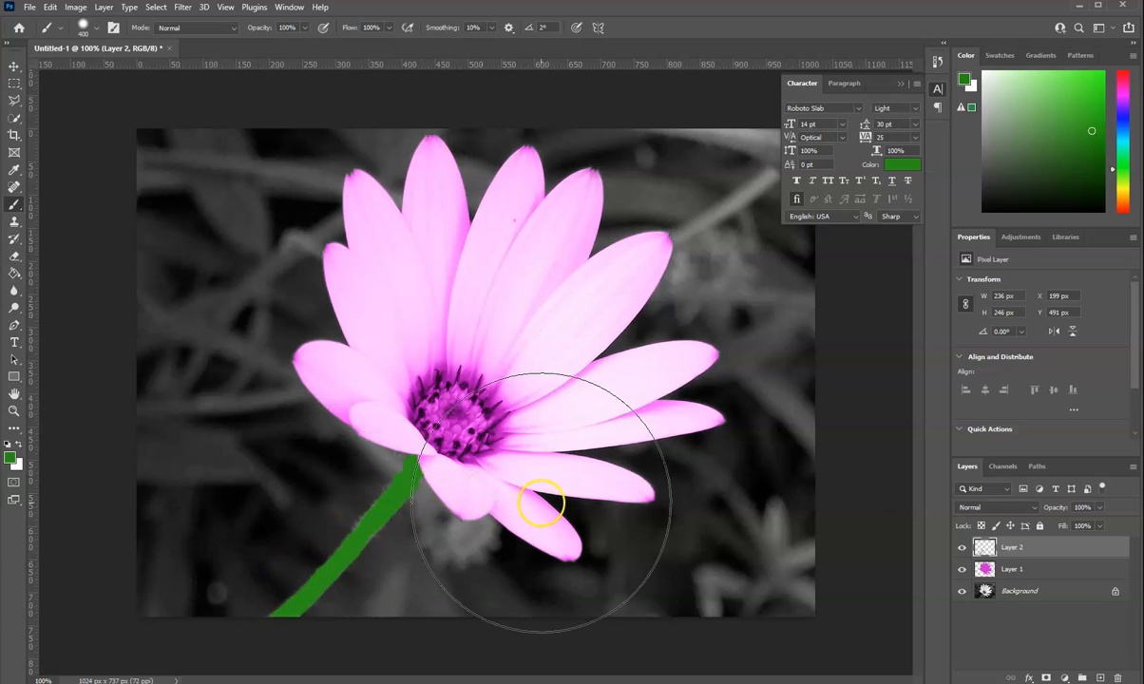
Step: Set the blend mode of the green stem layer to Color
left_click(1031, 508)
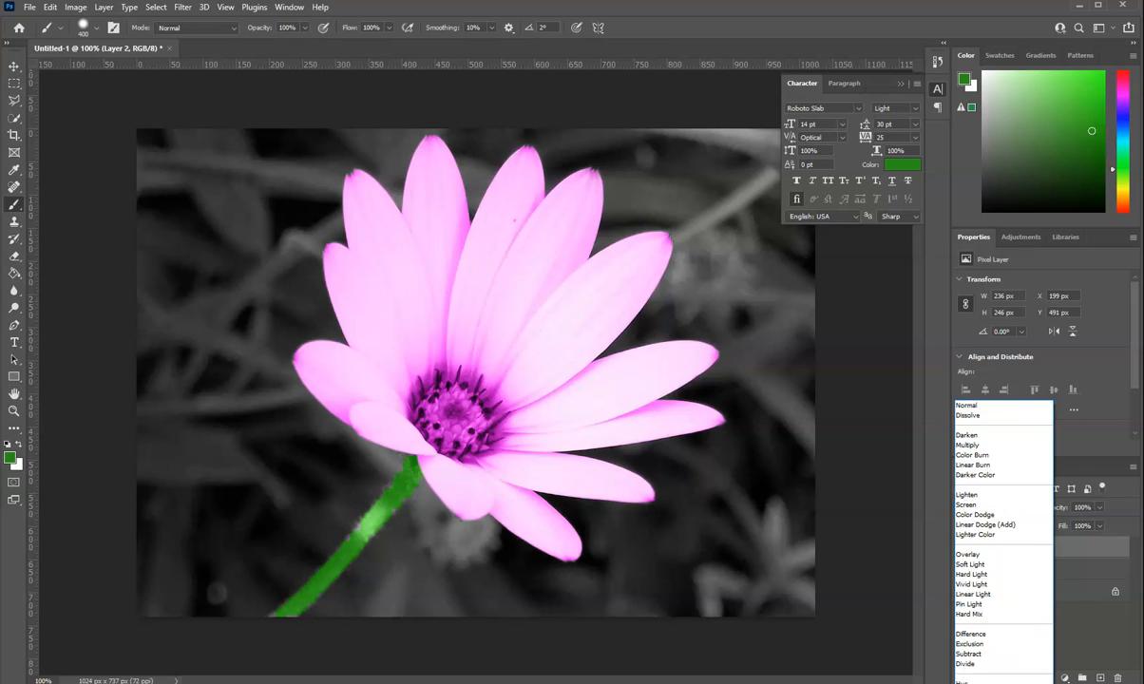
left_click(974, 683)
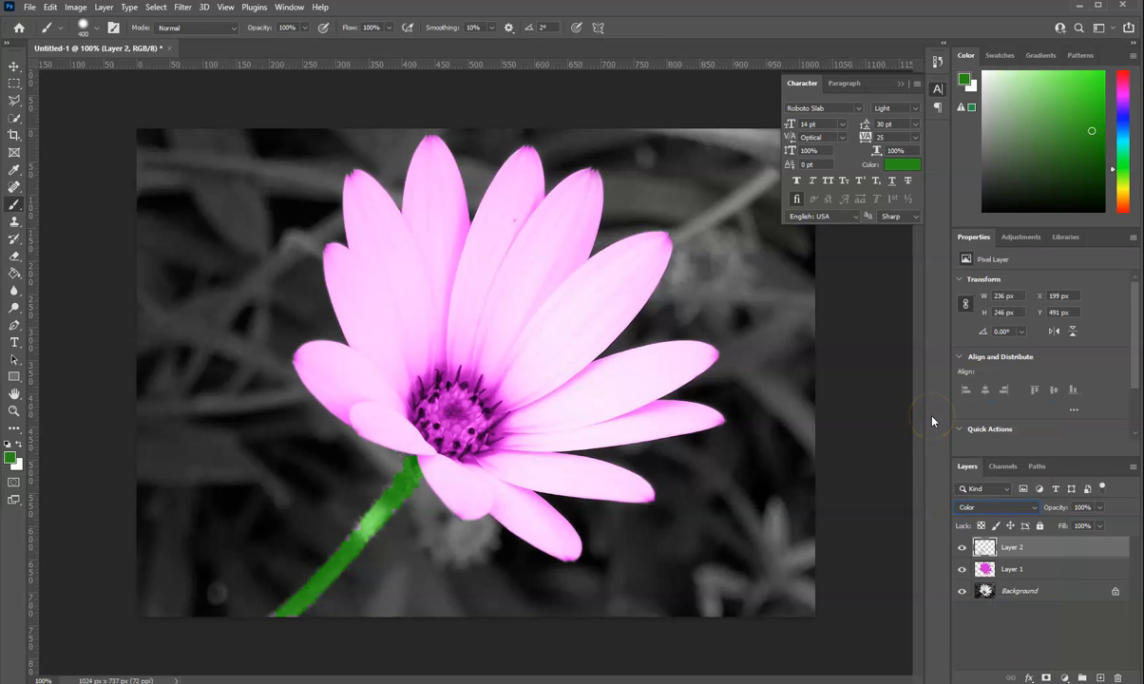